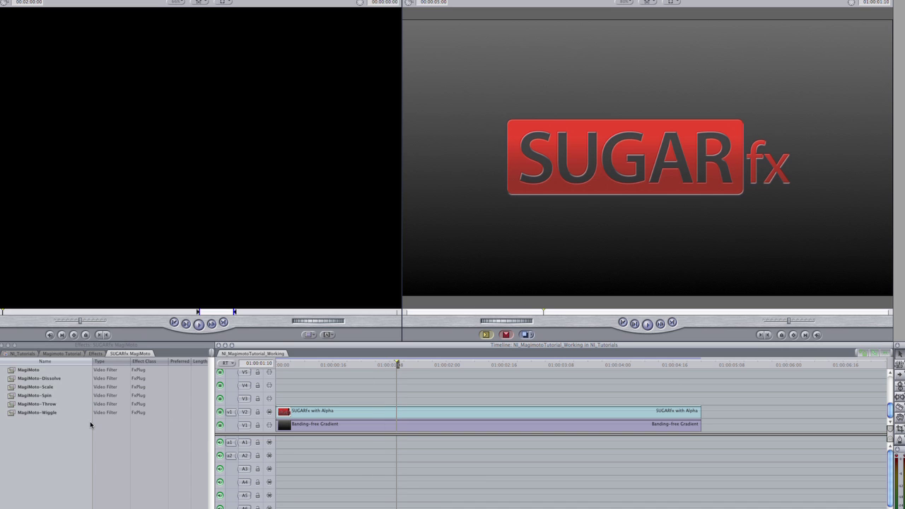
Step: Drag MagiMoto-Scale from the SUGARfx MagiMoto bin onto the SUGARfx with Alpha clip on V2
key(super+Tab)
key(super+Tab)
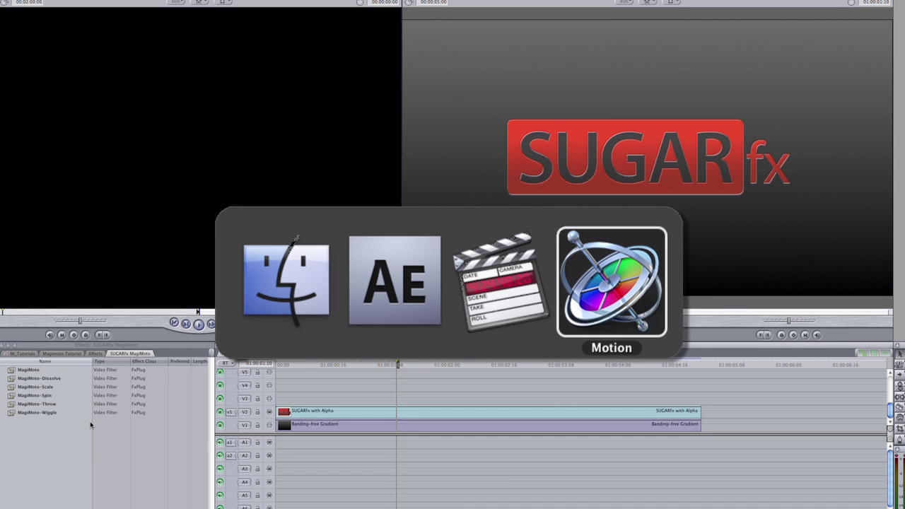
key(super+Tab)
key(super+Tab)
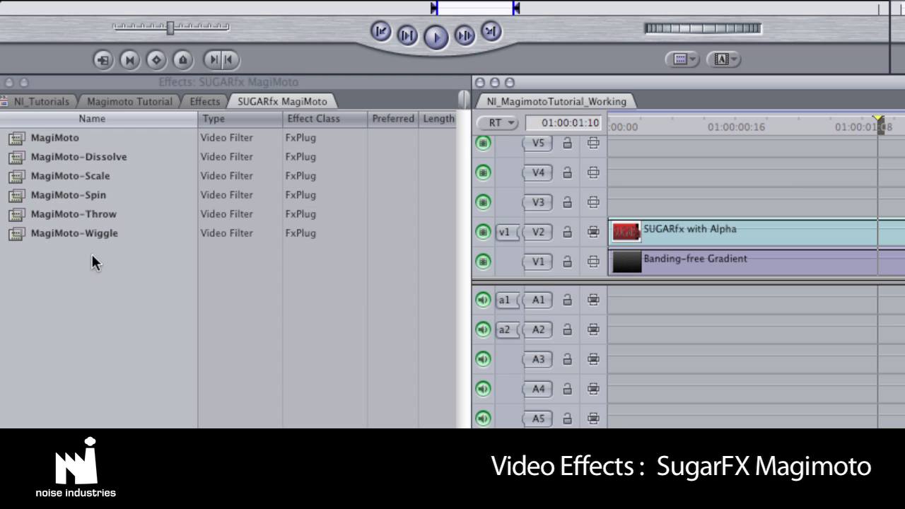
drag(85, 176, 826, 234)
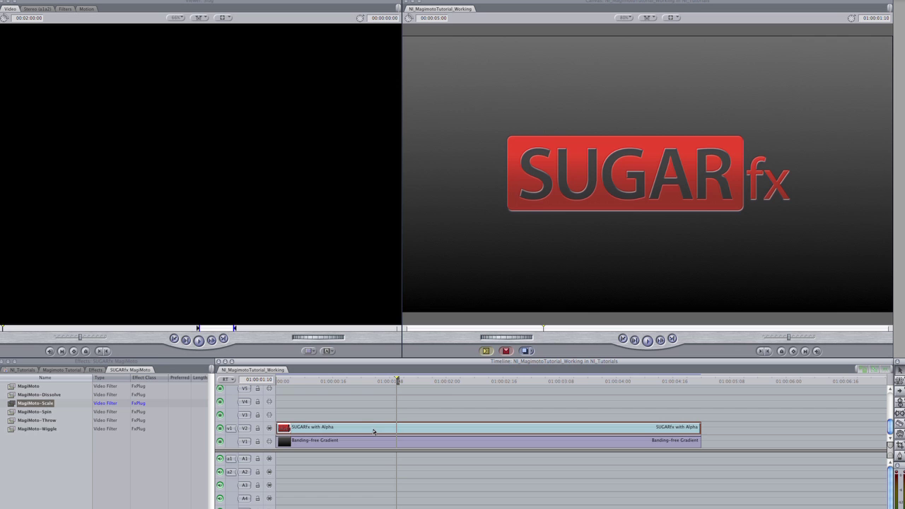
Step: Load the Scale Up preset into the logo clip's MagiMoto-Scale filter in the Filters tab
click(374, 432)
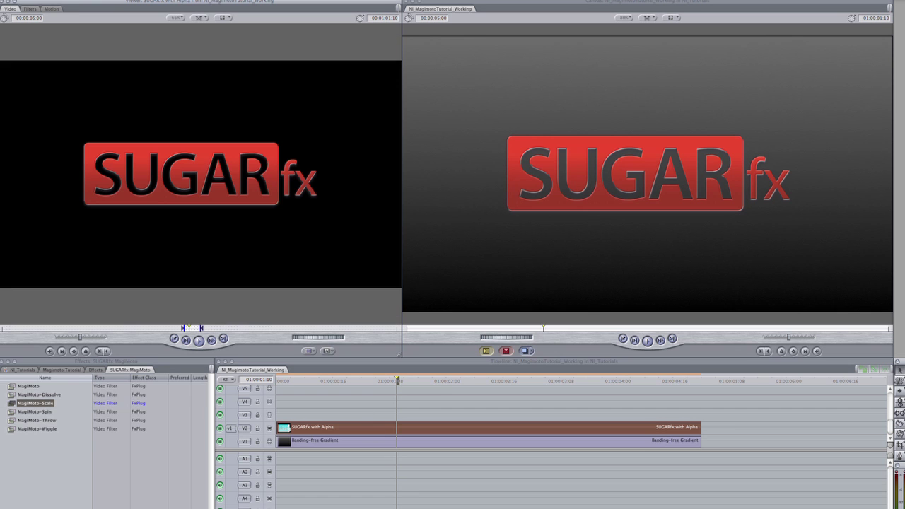
click(33, 9)
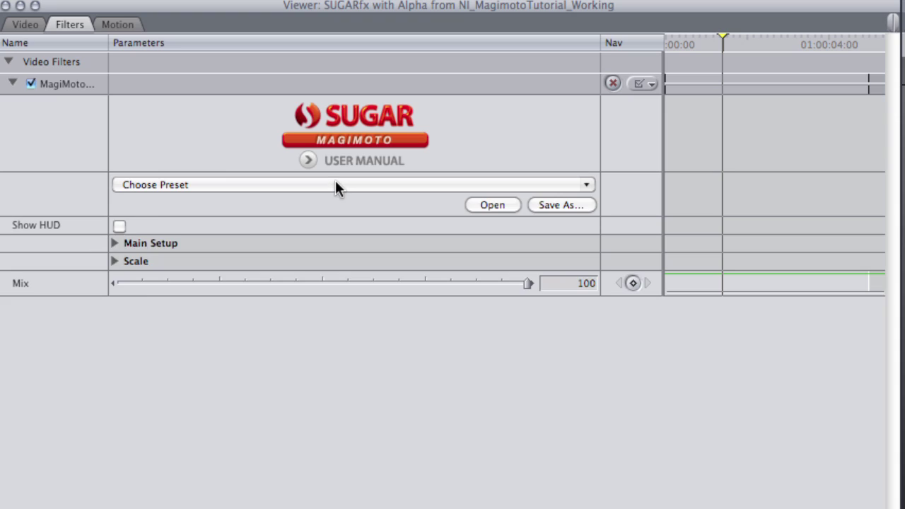
click(335, 186)
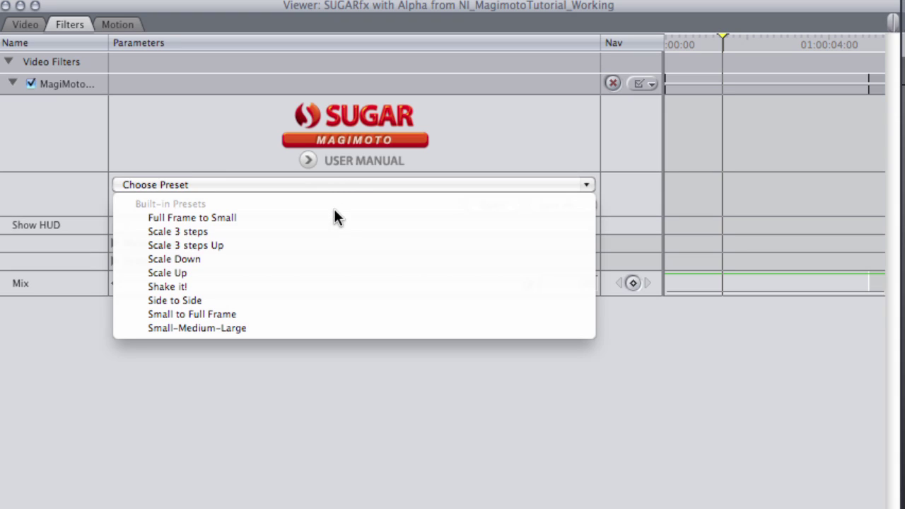
click(335, 271)
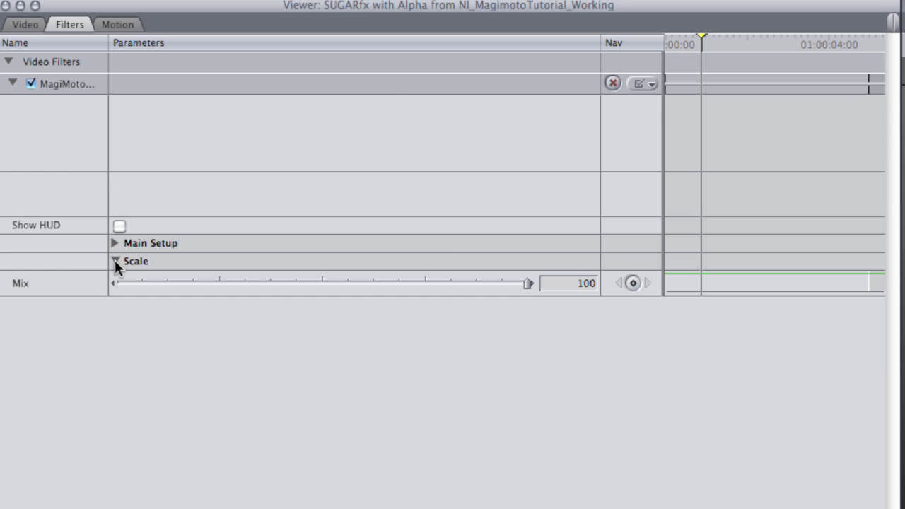
Step: Set the Scale animation's Duration to 2, keeping Motion-Start on Ease In-Out
click(115, 260)
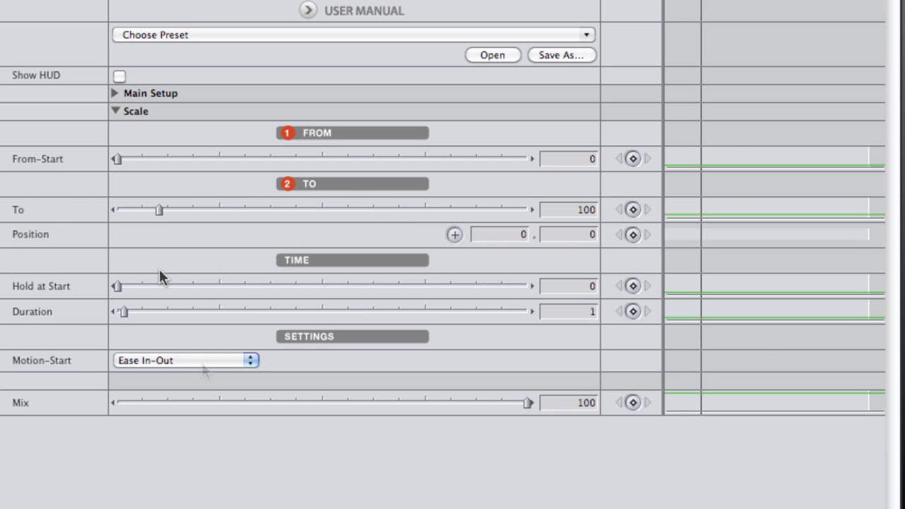
click(205, 361)
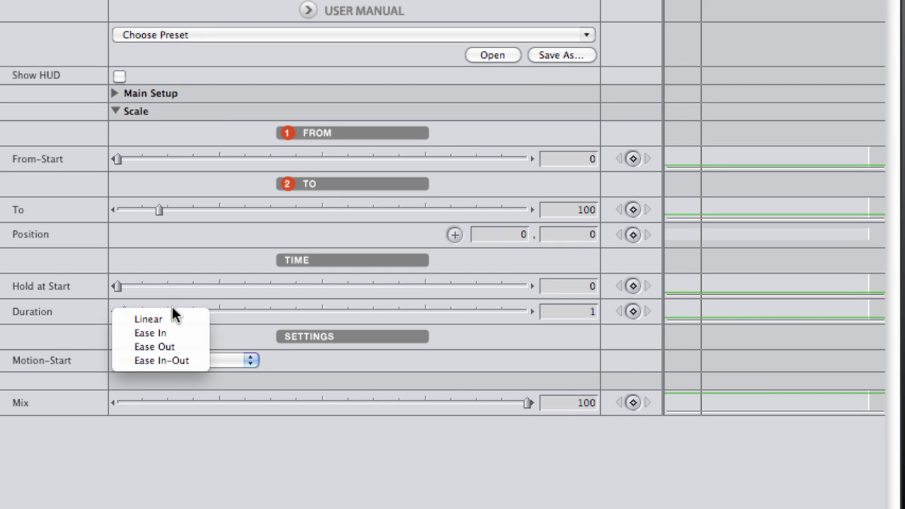
click(181, 363)
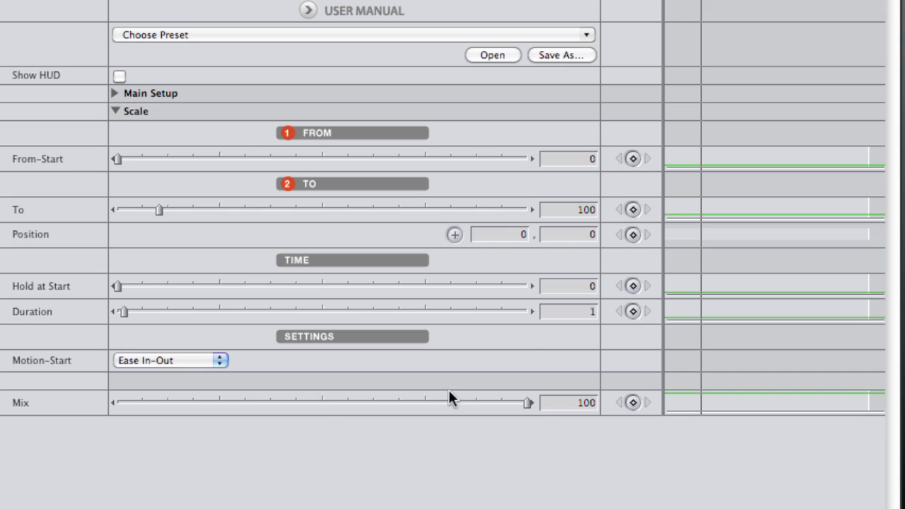
click(583, 312)
text(2)
key(Return)
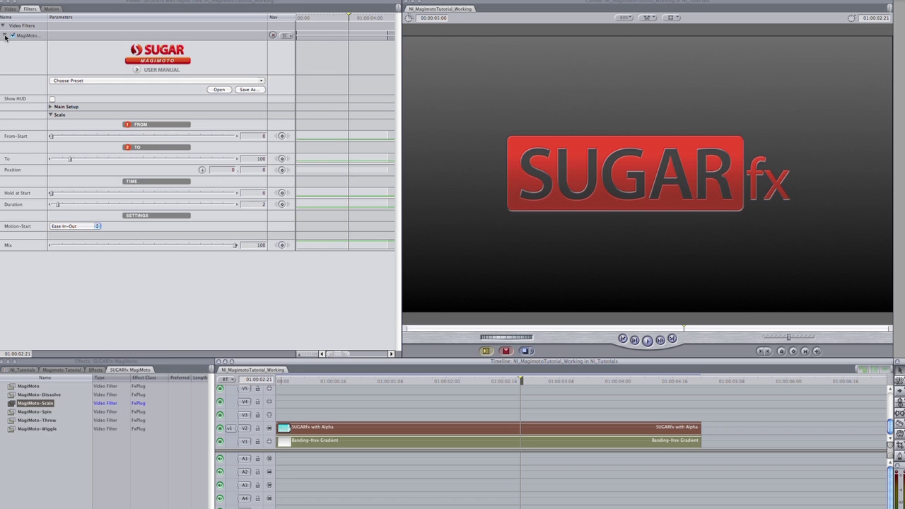
Step: Add MagiMoto-Spin as a second filter on the logo clip
click(4, 35)
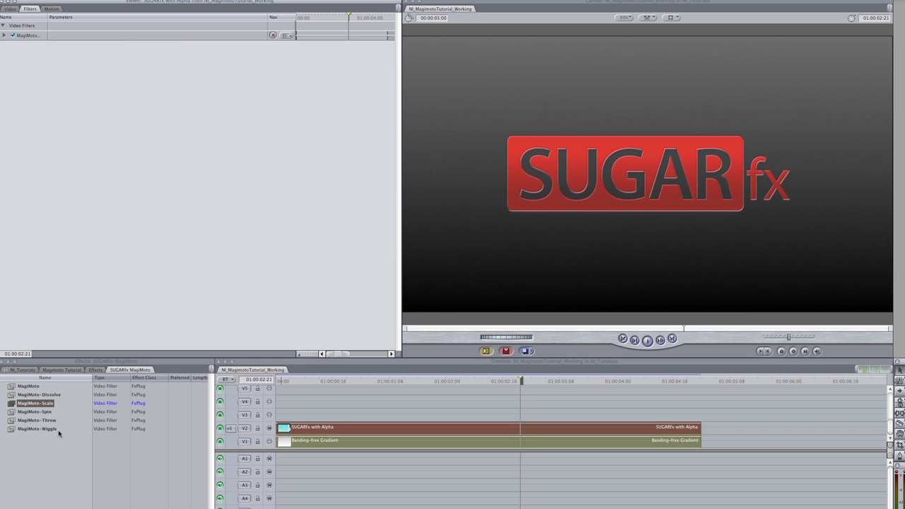
click(48, 411)
drag(49, 411, 148, 160)
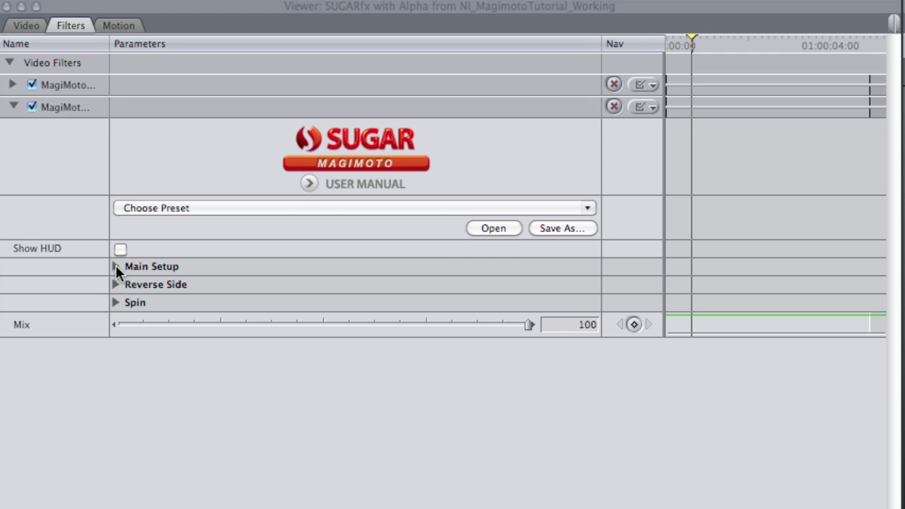
Step: Set the Spin filter's Main Setup Time to User Duration with a duration of 2
click(116, 266)
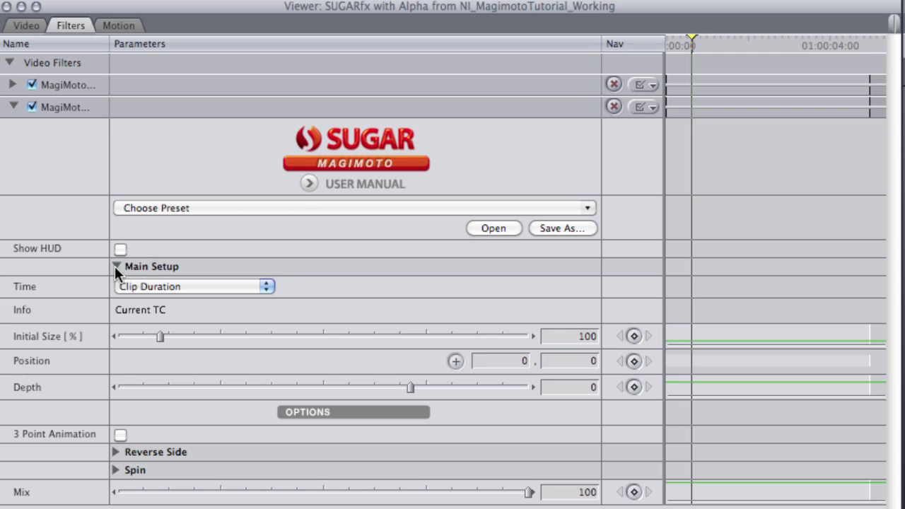
click(178, 287)
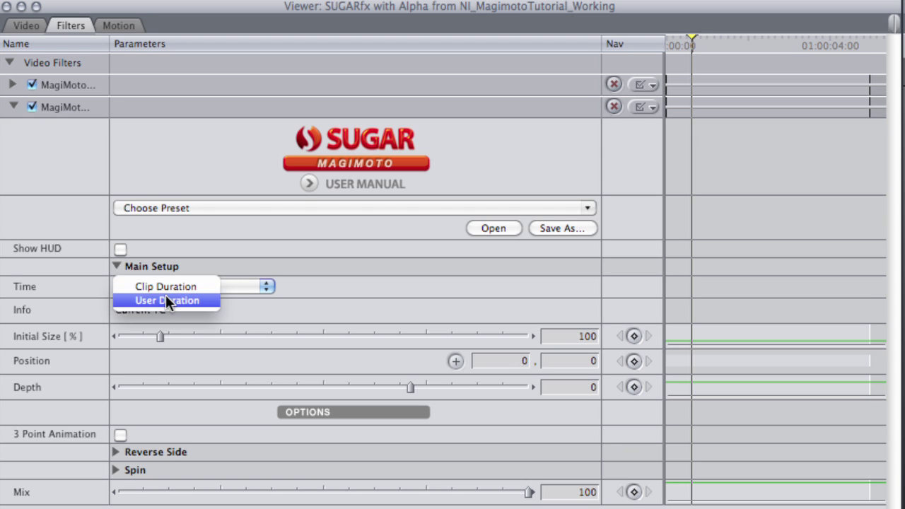
click(167, 298)
drag(139, 311, 125, 311)
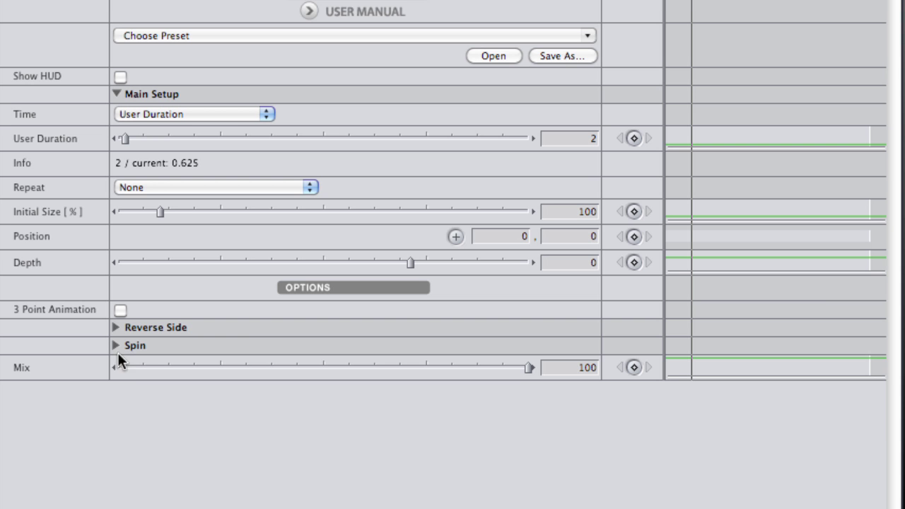
Step: Set the Spin group's Horizontal To value to 1440
click(114, 340)
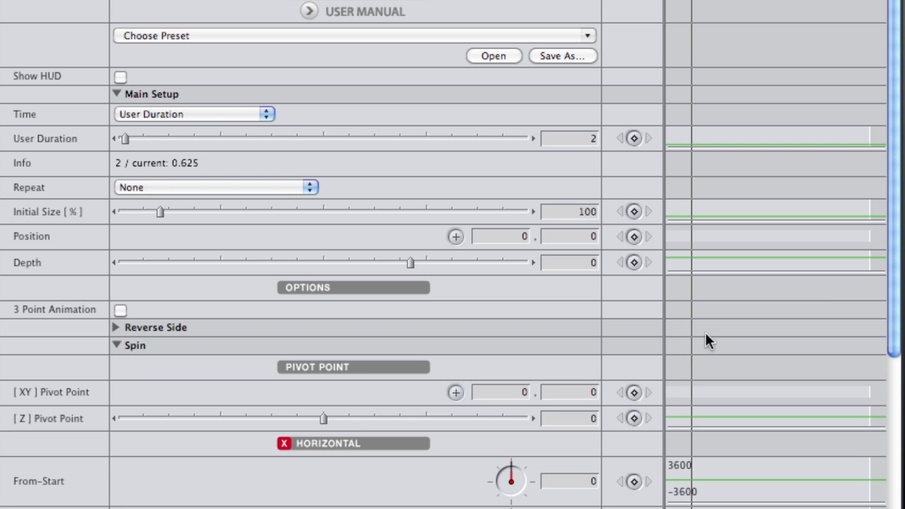
drag(895, 232, 902, 452)
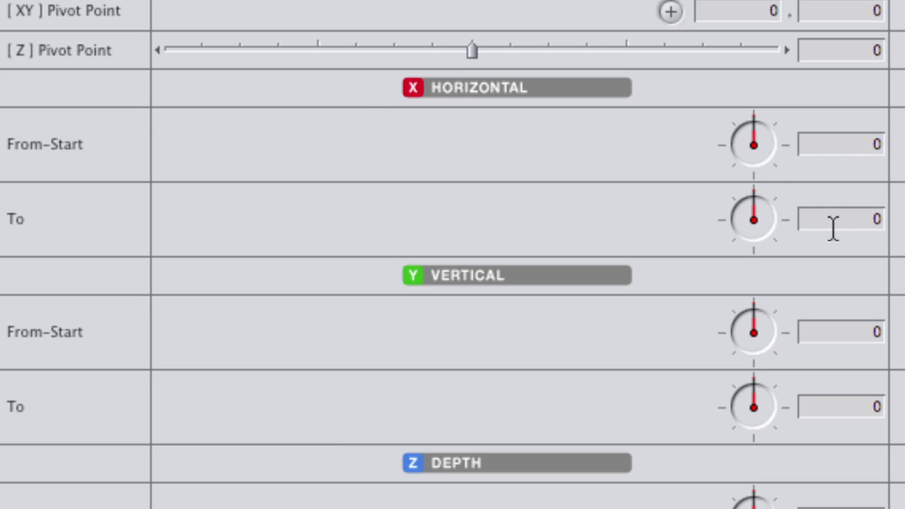
click(856, 222)
text(14)
text(40)
key(Return)
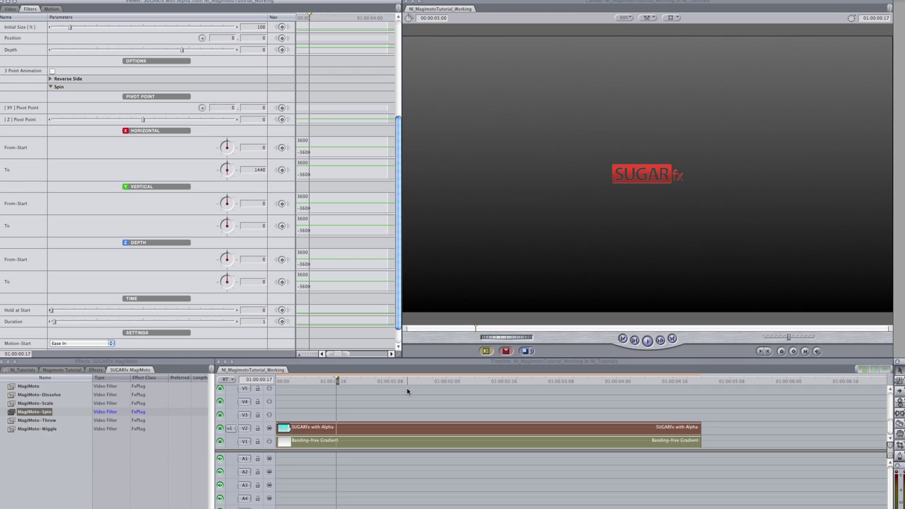
Step: Preview the early spin frames and enable Show Image under Reverse Side
click(323, 382)
drag(314, 384, 307, 382)
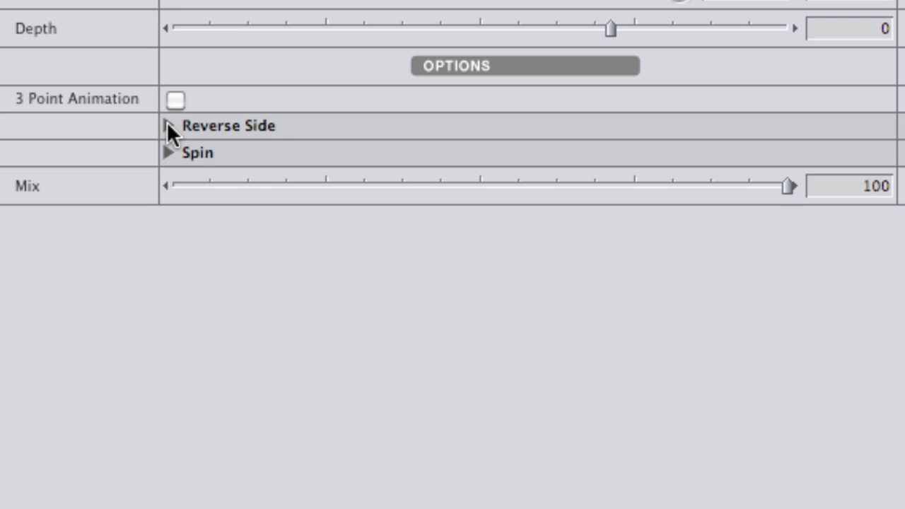
click(168, 124)
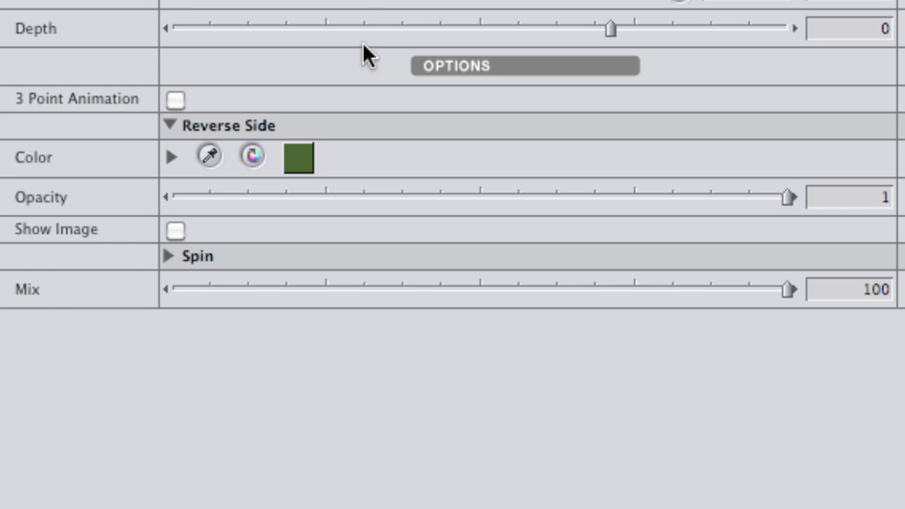
click(174, 229)
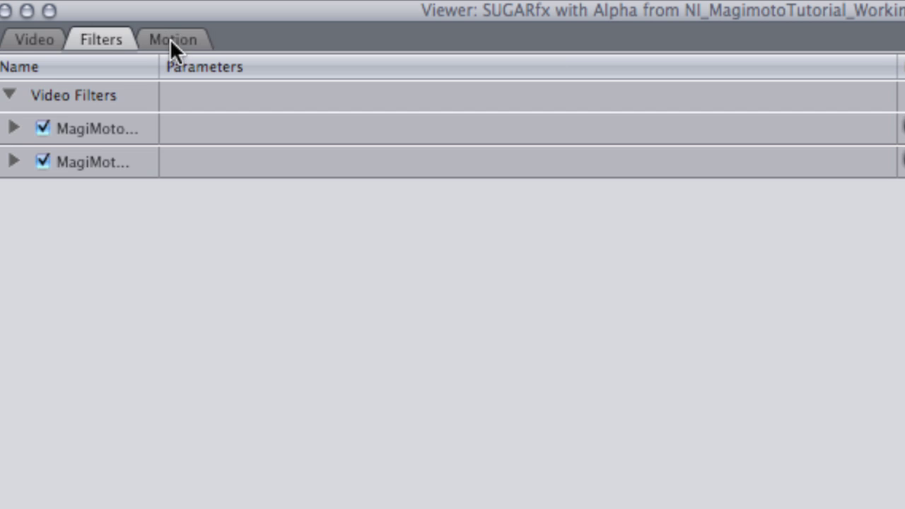
Step: Enable Motion Blur in the Motion tab with Samples raised from 4 to 8
click(170, 39)
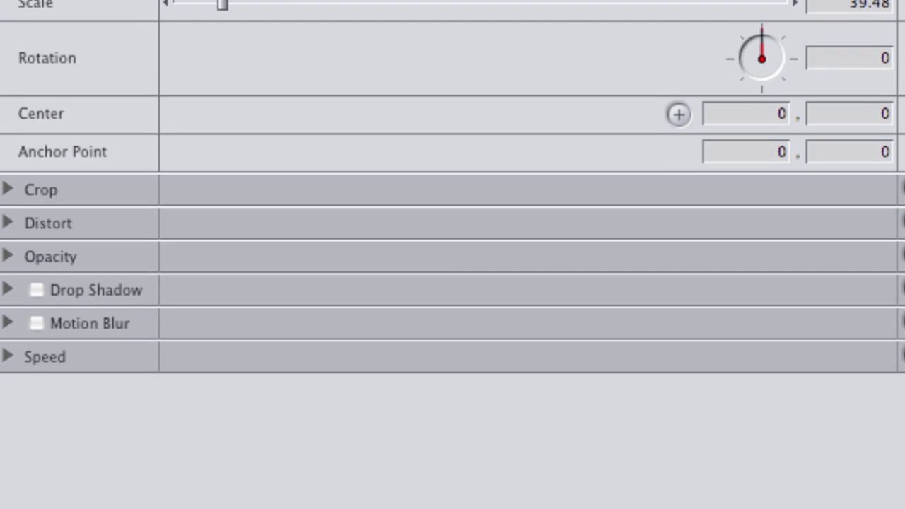
click(36, 303)
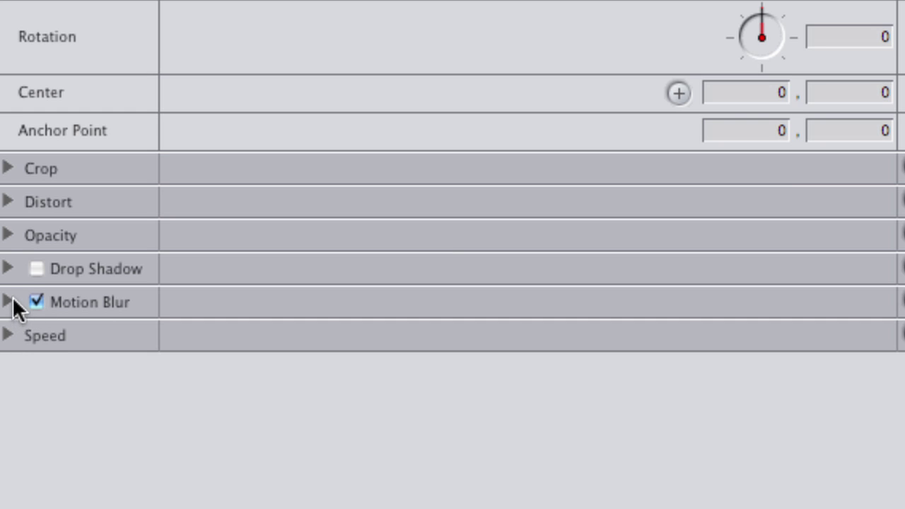
click(10, 299)
click(251, 378)
click(234, 393)
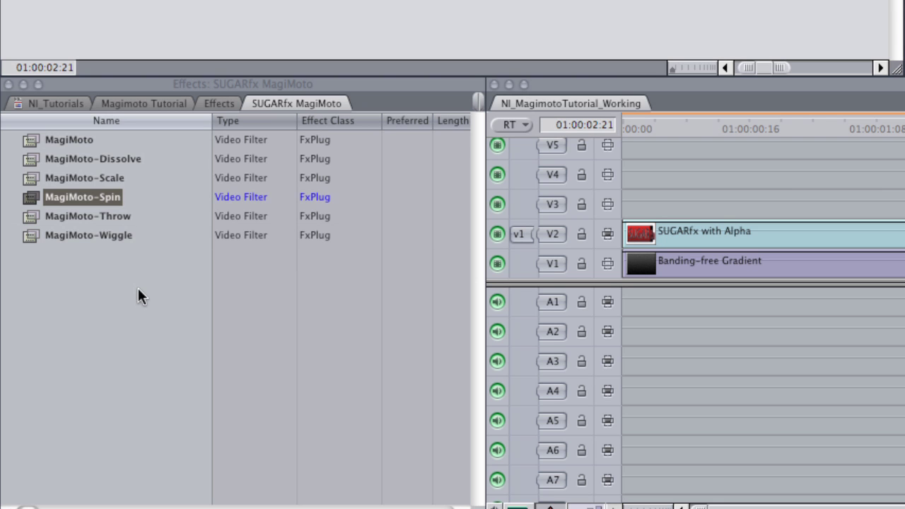
Step: Load the Hand-held and caffeine preset into the logo copy's MagiMoto filter
click(79, 140)
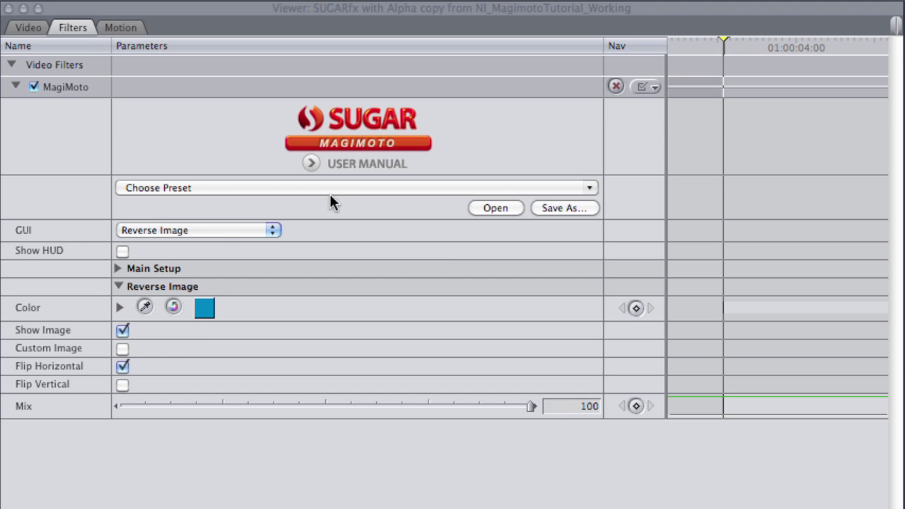
click(329, 189)
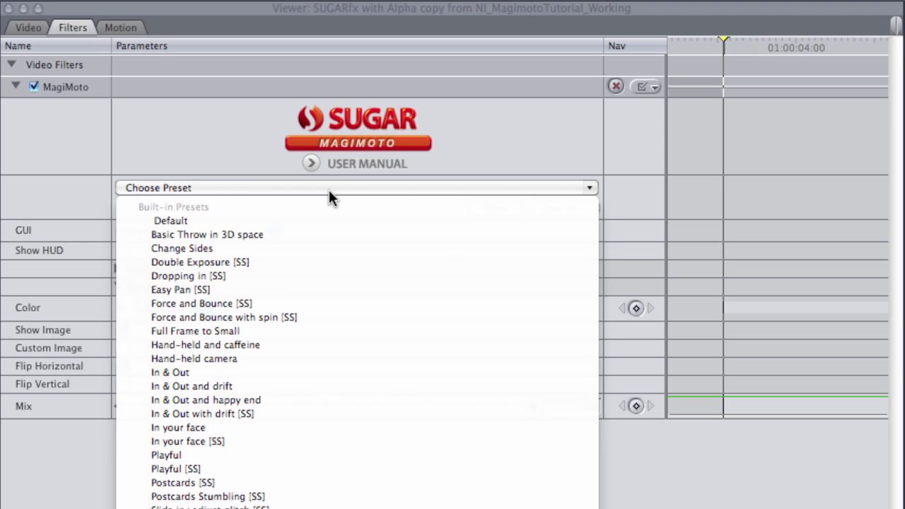
click(340, 345)
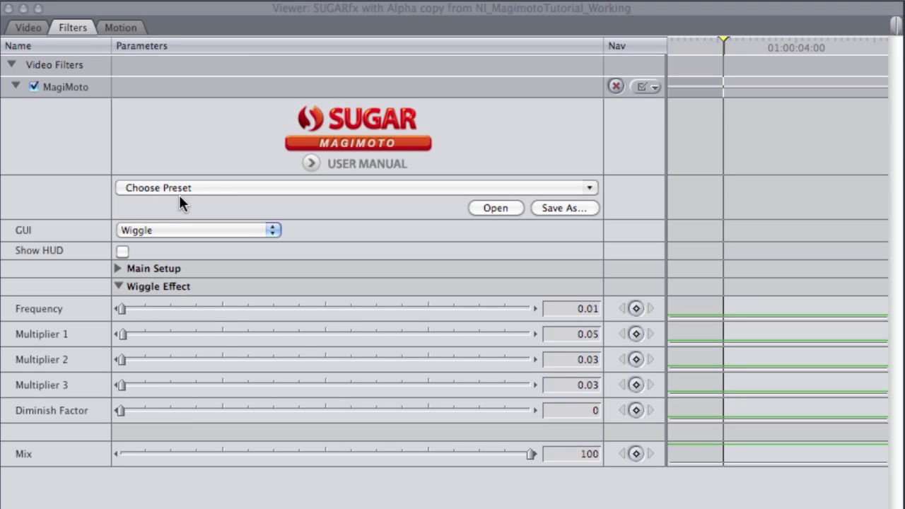
click(140, 229)
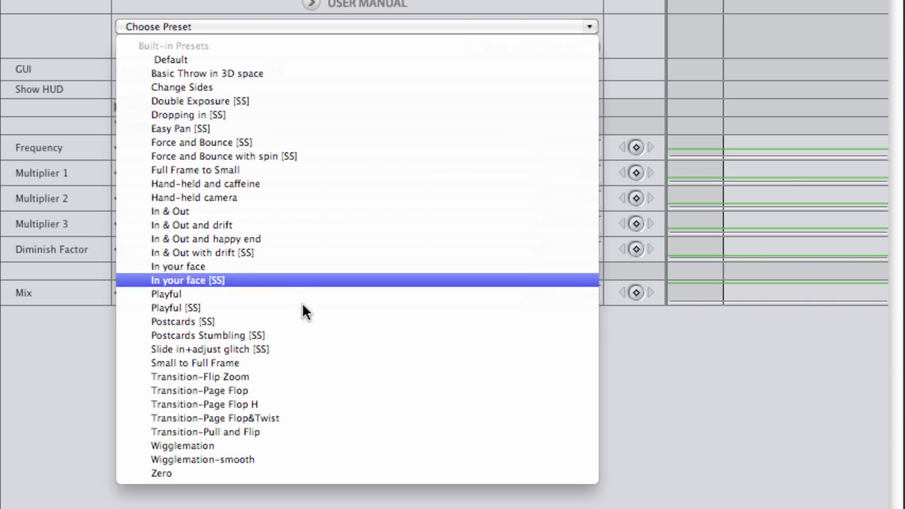
Step: Try the Playful [SS] preset, then switch to Postcards Stumbling [SS]
click(308, 307)
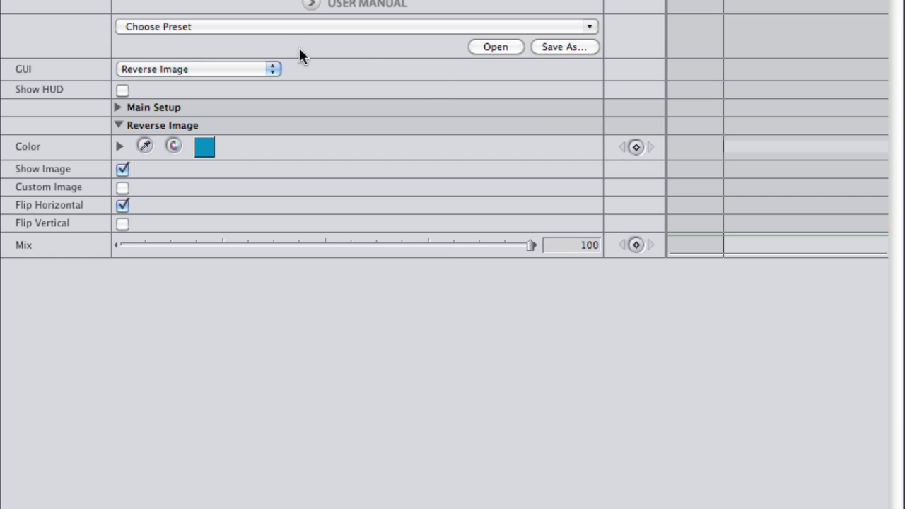
click(286, 28)
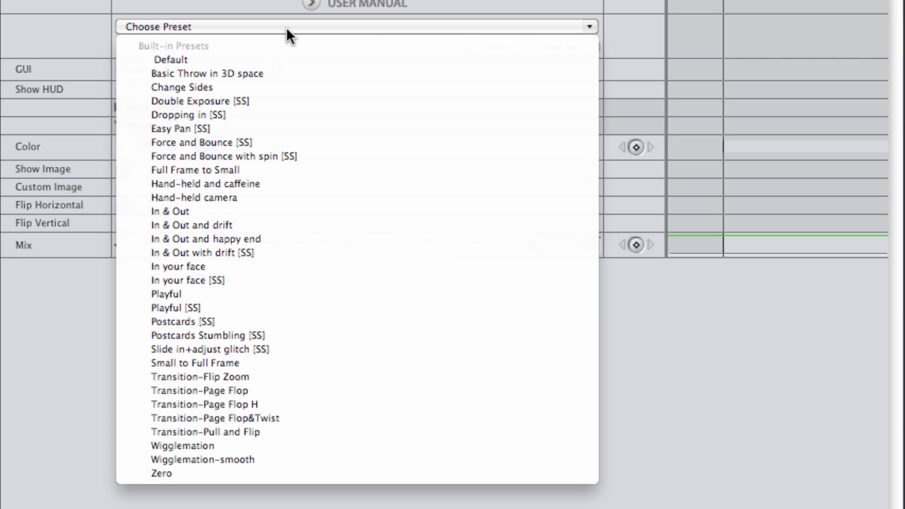
click(352, 334)
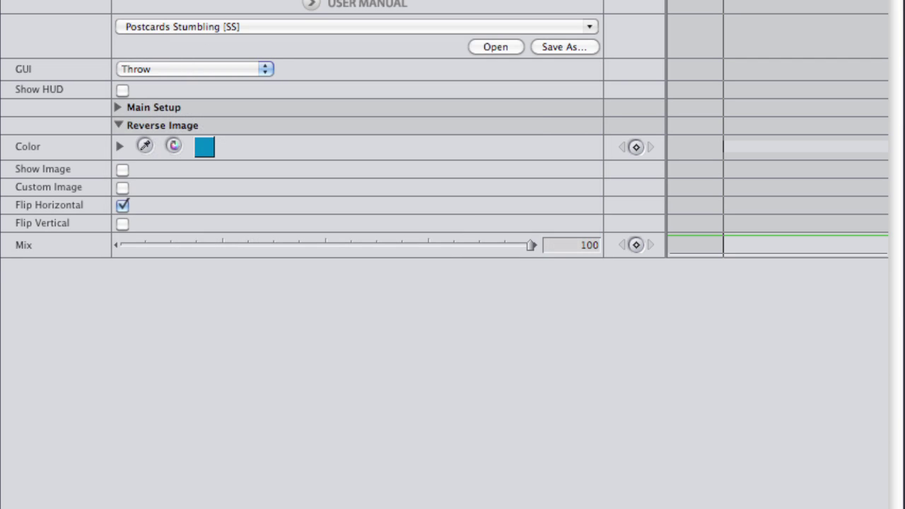